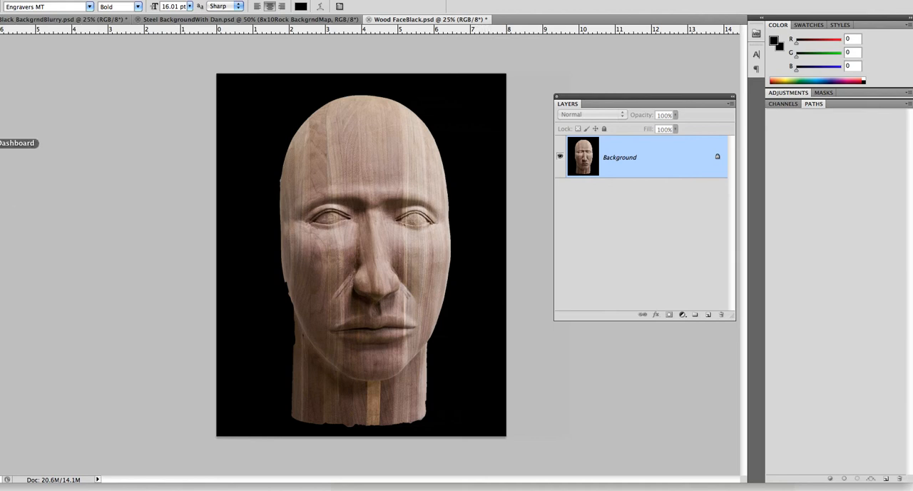
Draw a paragraph text box over the face and paste the copied dummy text into it.
left_click(0, 207)
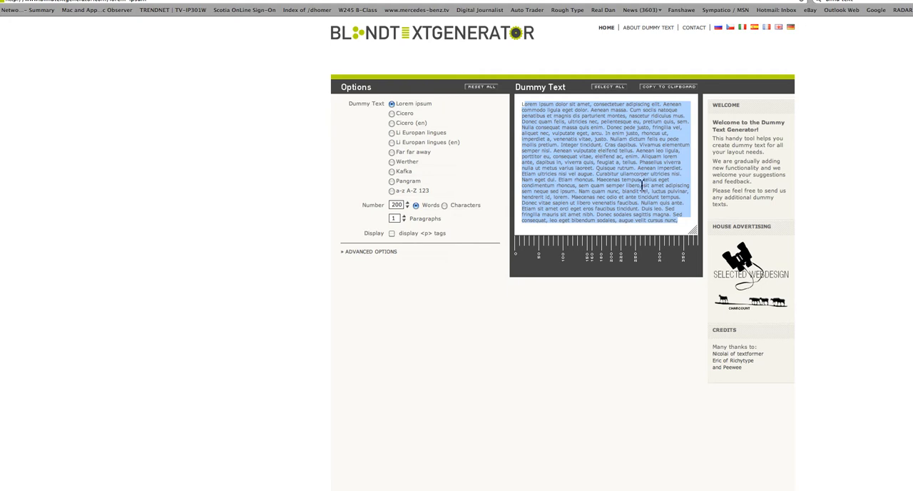
key("super+Tab")
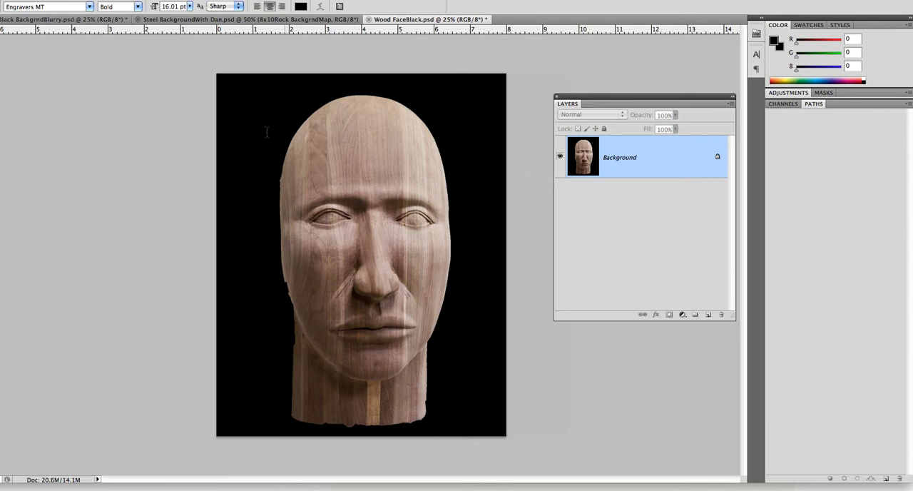
left_click_drag(251, 92, 455, 426)
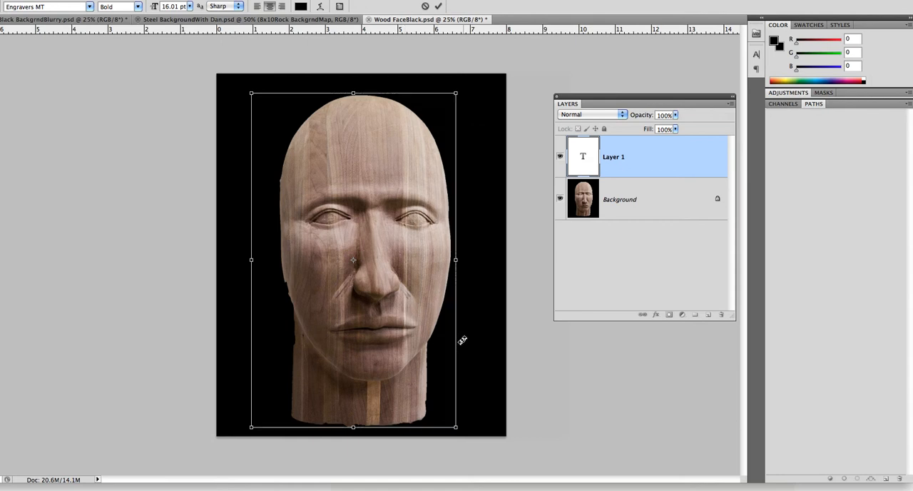
key("super+v")
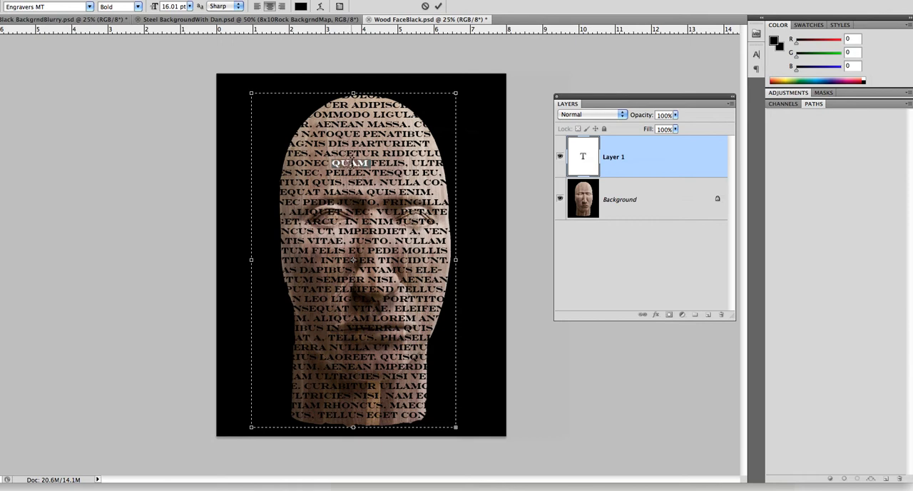
Select all the pasted text and set its color to light orange f3ca72.
key("ctrl+a")
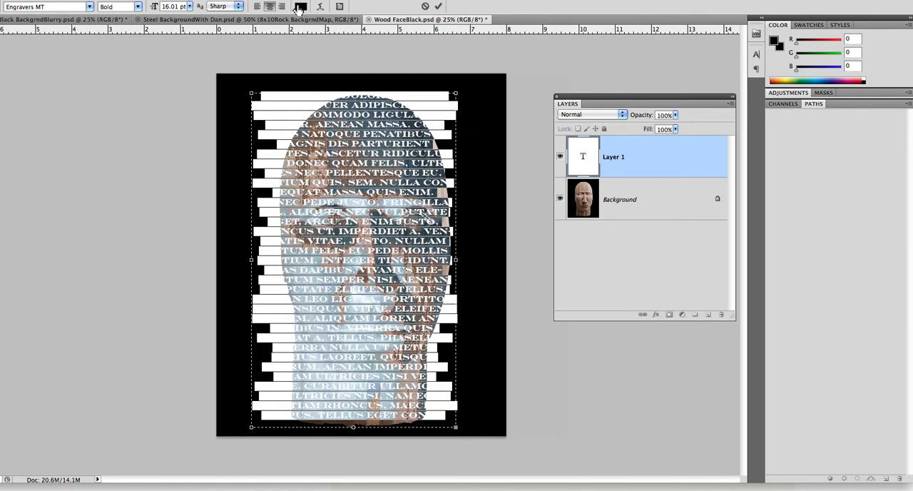
left_click(301, 7)
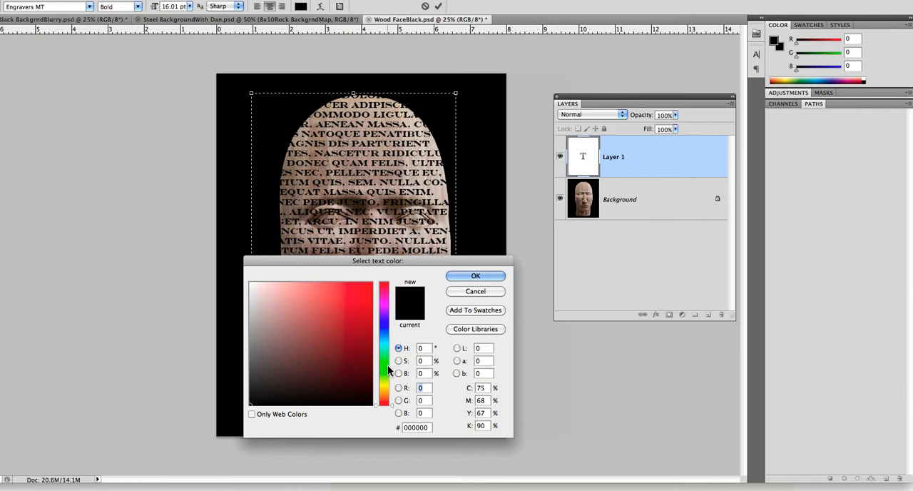
left_click(381, 388)
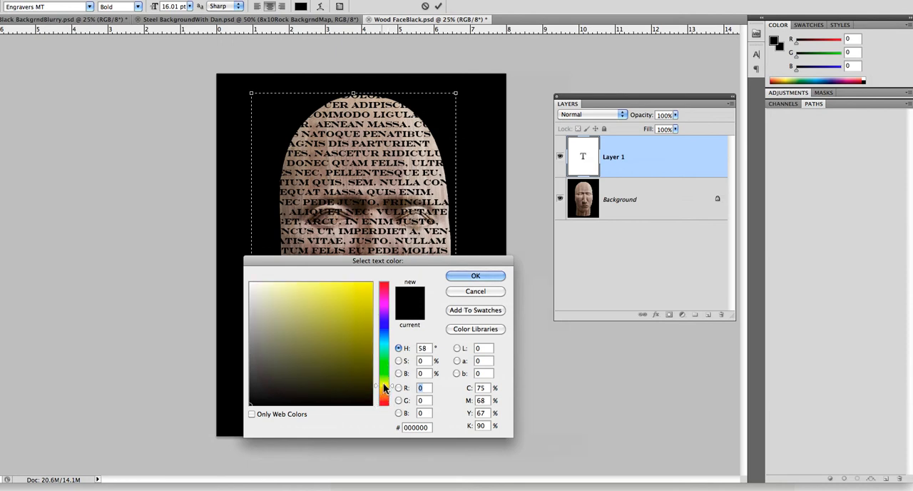
left_click_drag(380, 390, 385, 393)
left_click(385, 391)
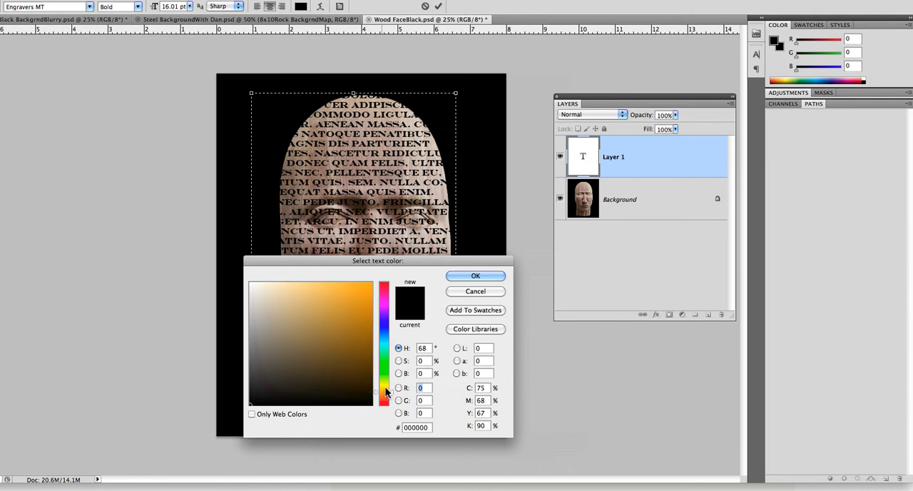
left_click(313, 286)
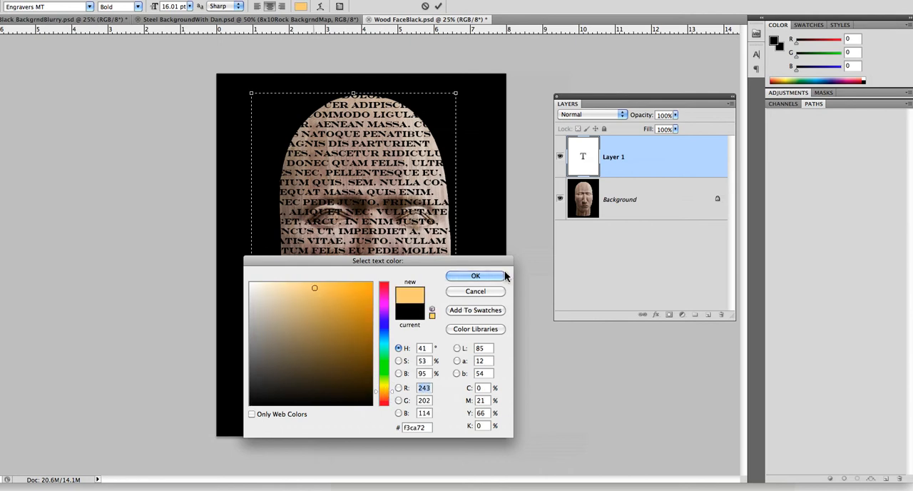
left_click(485, 275)
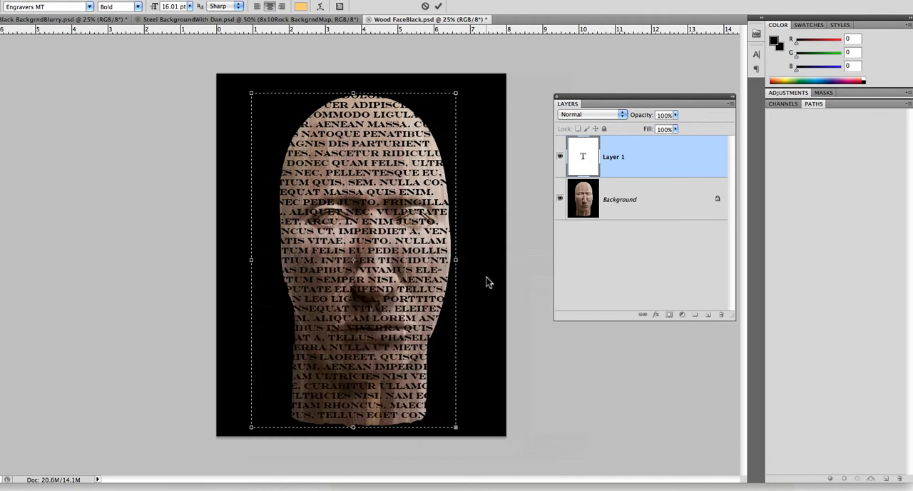
Commit the text, switch to the Move tool and nudge the text block slightly to the right.
key("super+a")
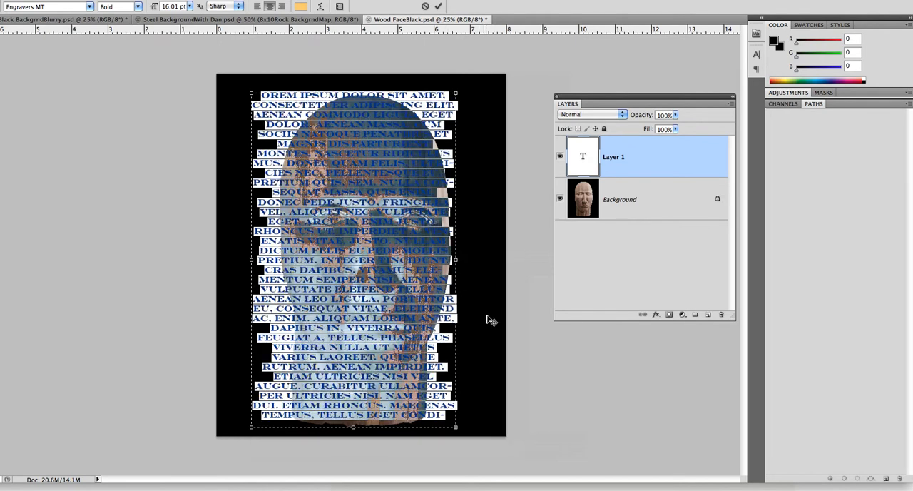
left_click(645, 199)
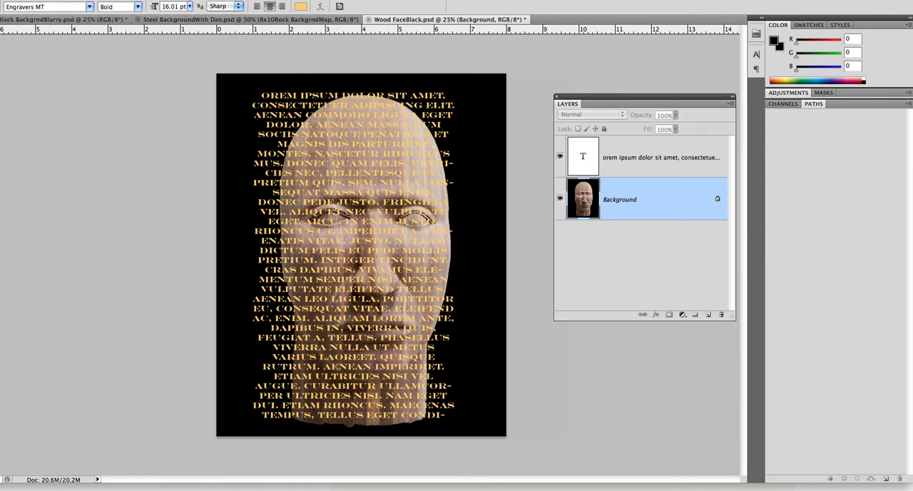
key("v")
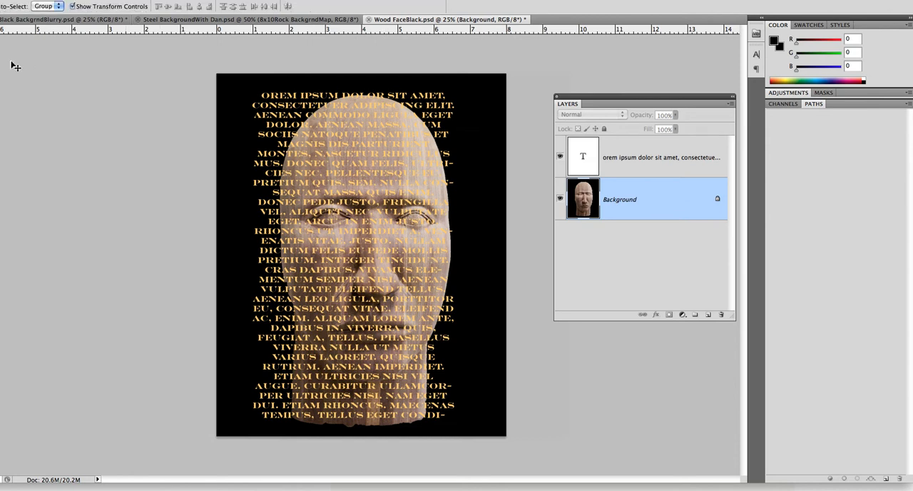
left_click(387, 221)
left_click_drag(378, 224, 384, 224)
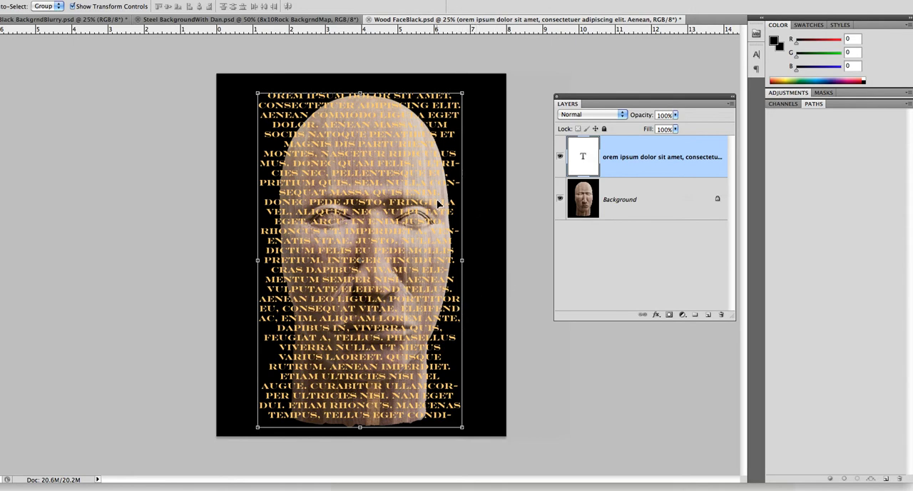
left_click(646, 200)
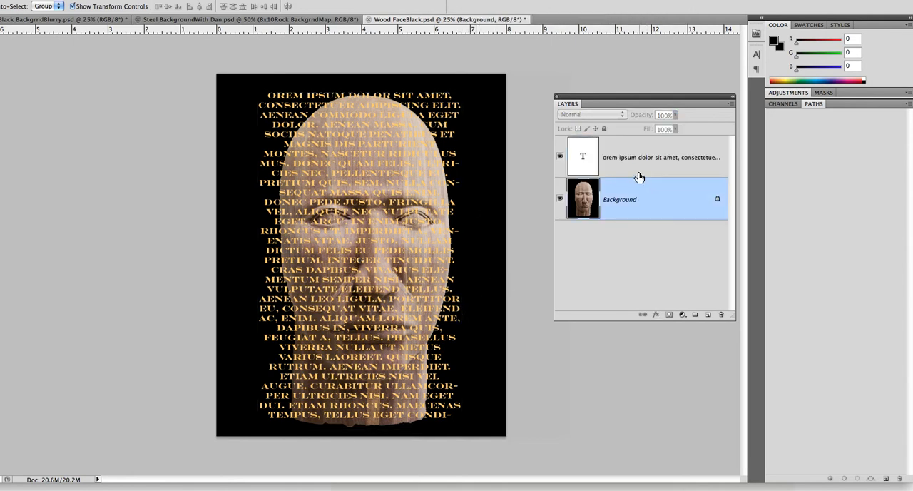
left_click(636, 171)
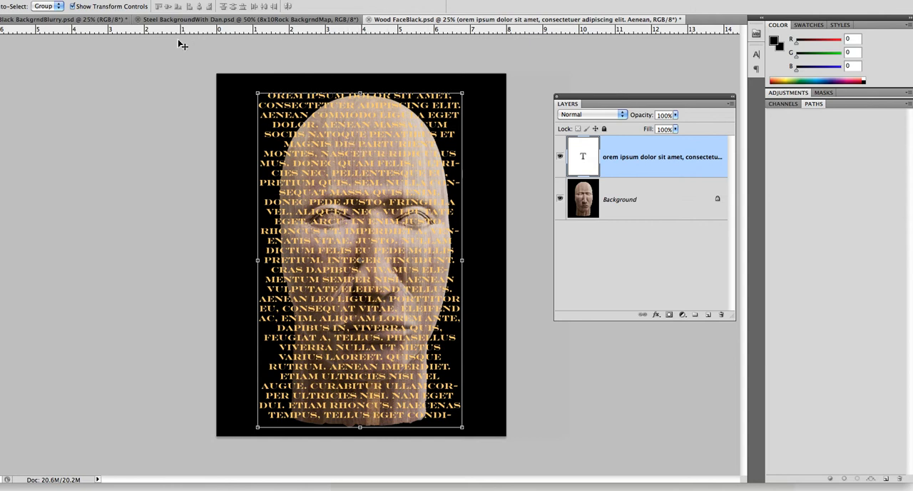
Rasterize the text layer and apply Displace with scales 5 and 5, Tile, using Wood FaceBlack.psd as the map.
left_click(154, 0)
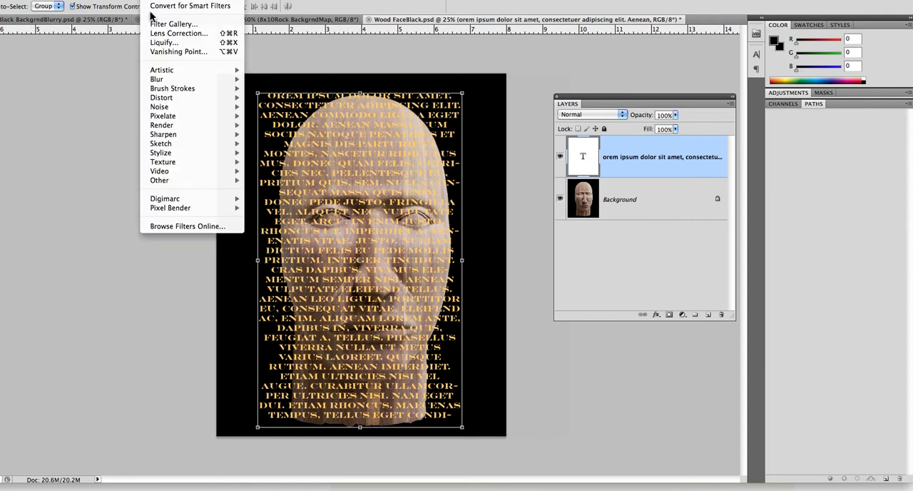
mouse_move(196, 104)
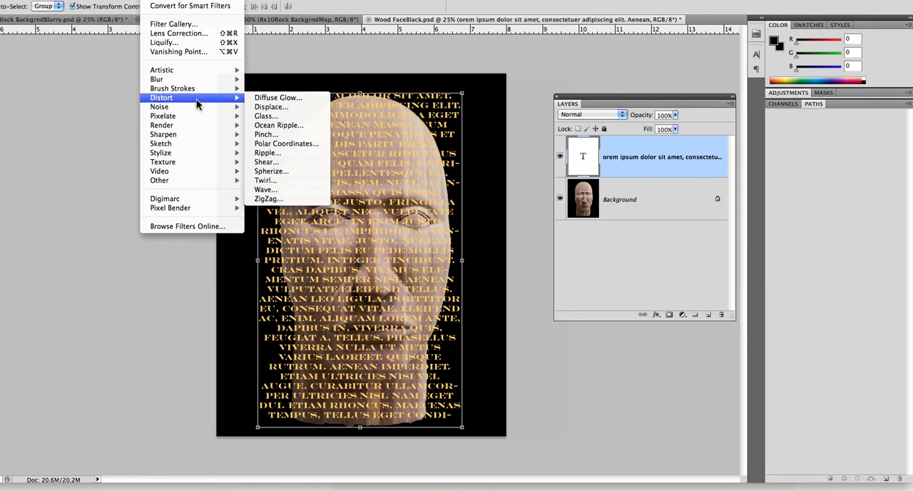
left_click(276, 114)
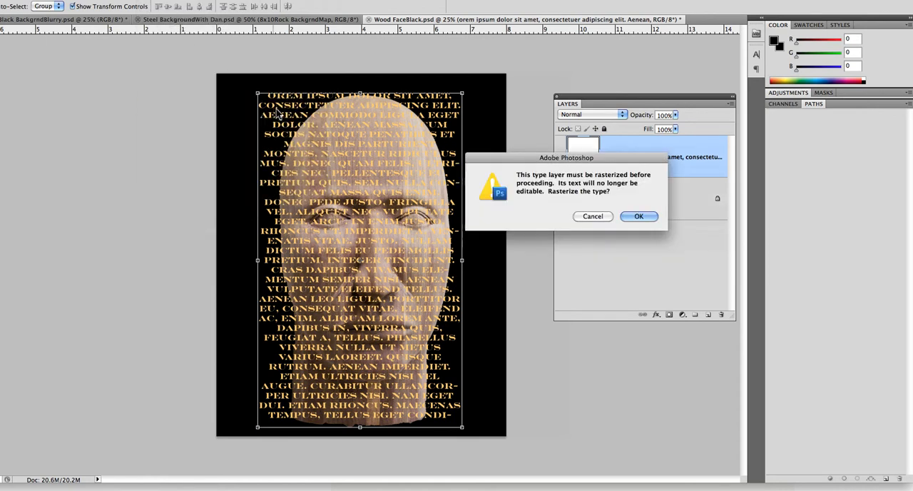
left_click(640, 216)
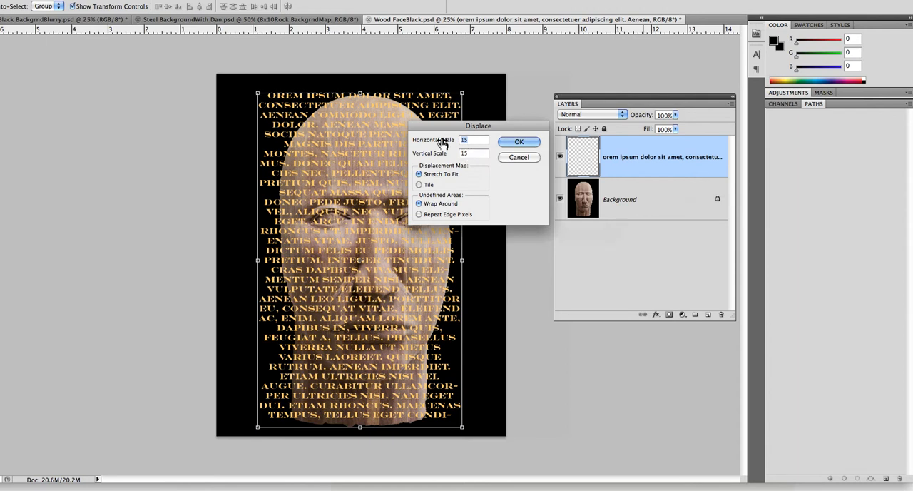
type("5")
double_click(464, 153)
type("5")
left_click(419, 185)
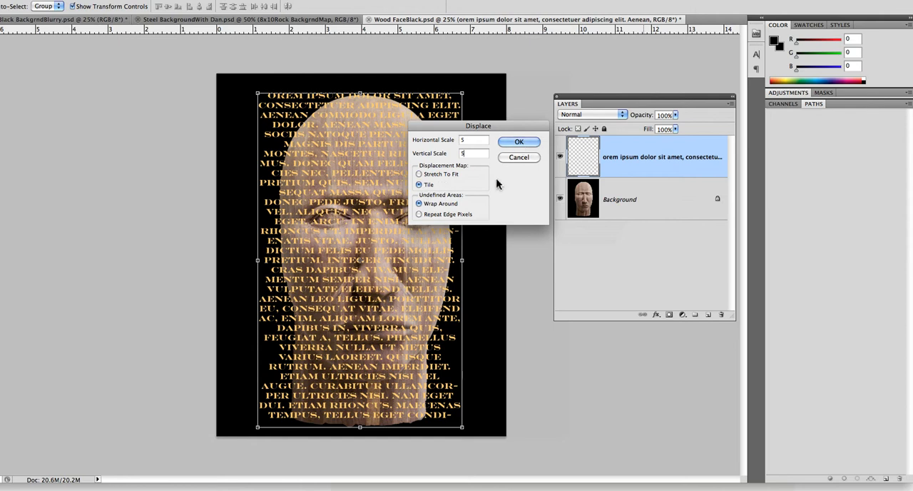
left_click(515, 144)
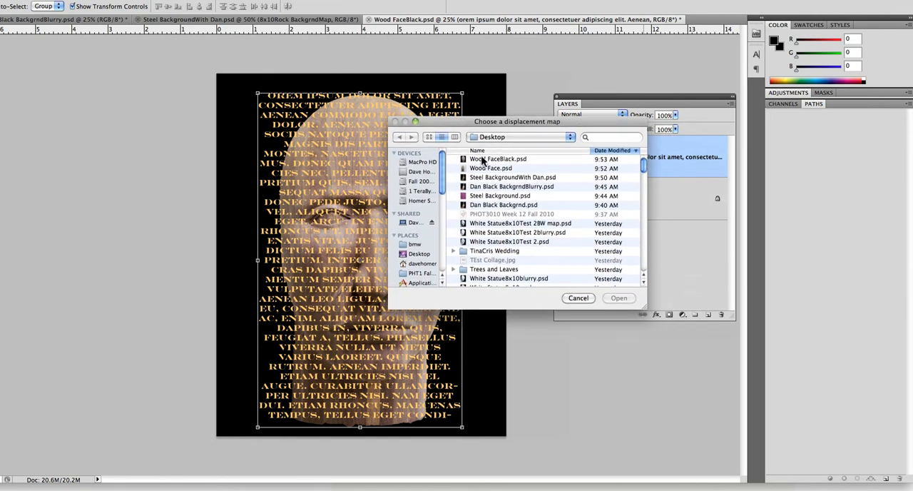
left_click(487, 161)
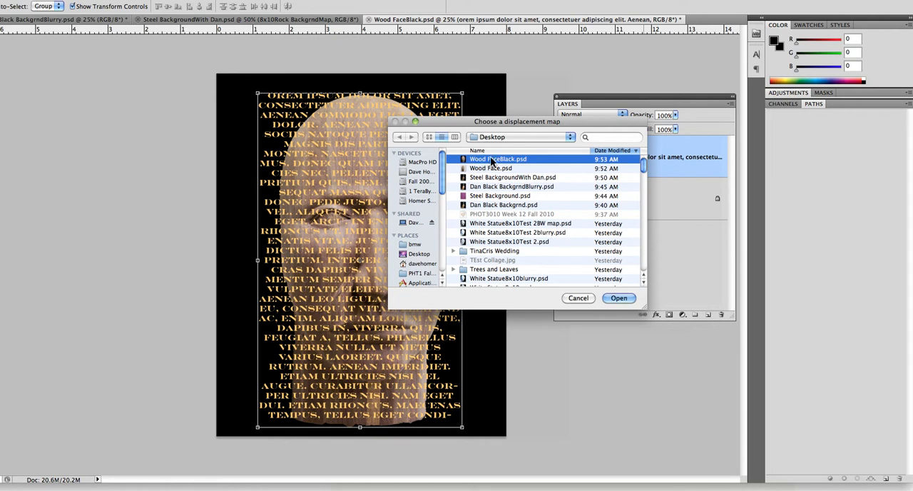
left_click(624, 300)
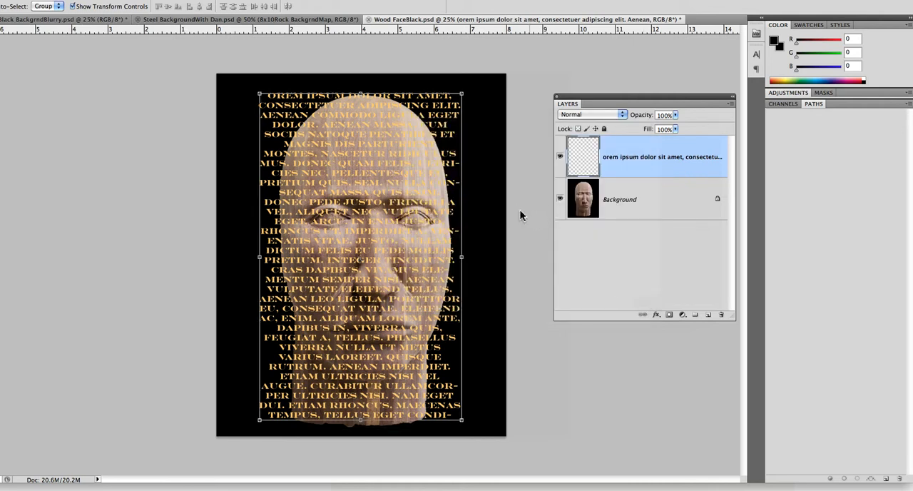
Zoom in on the face and undo the displacement.
key("z")
left_click(381, 221)
left_click(385, 237)
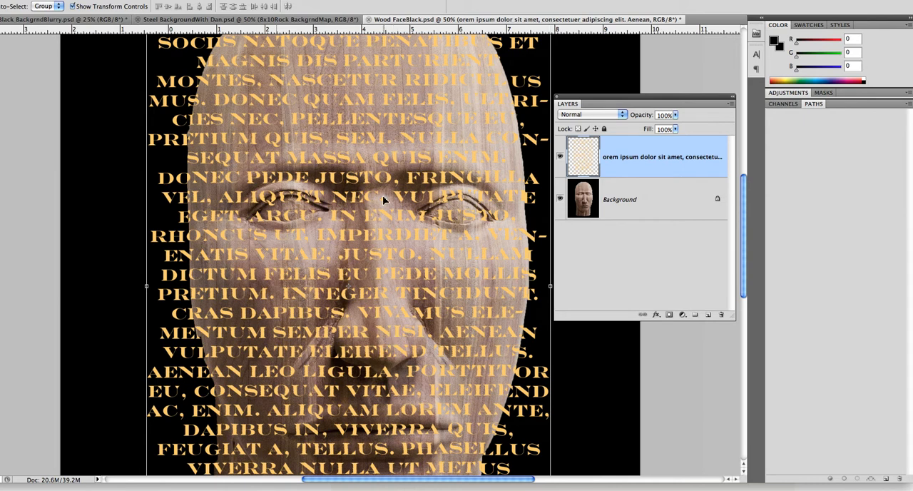
key("super+z")
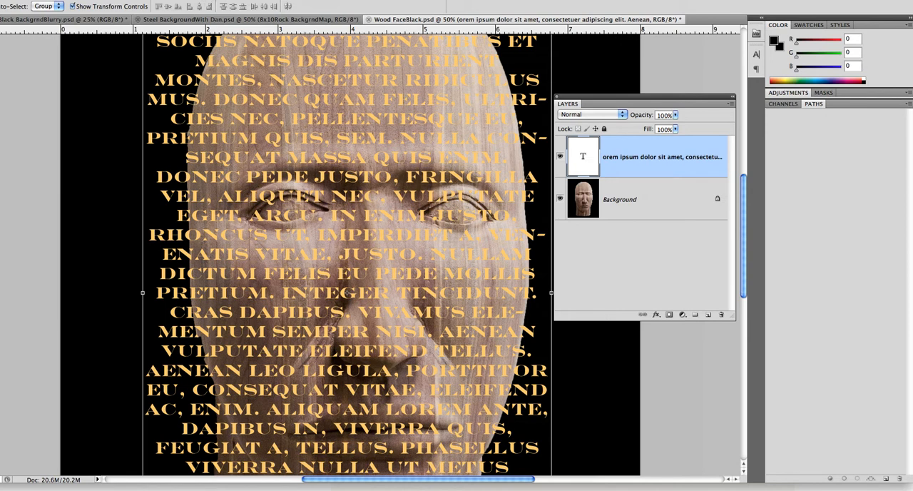
Rasterize the text and apply Displace with horizontal and vertical scale 20, Stretch To Fit, using Wood FaceBlack.psd as the map.
left_click(154, 0)
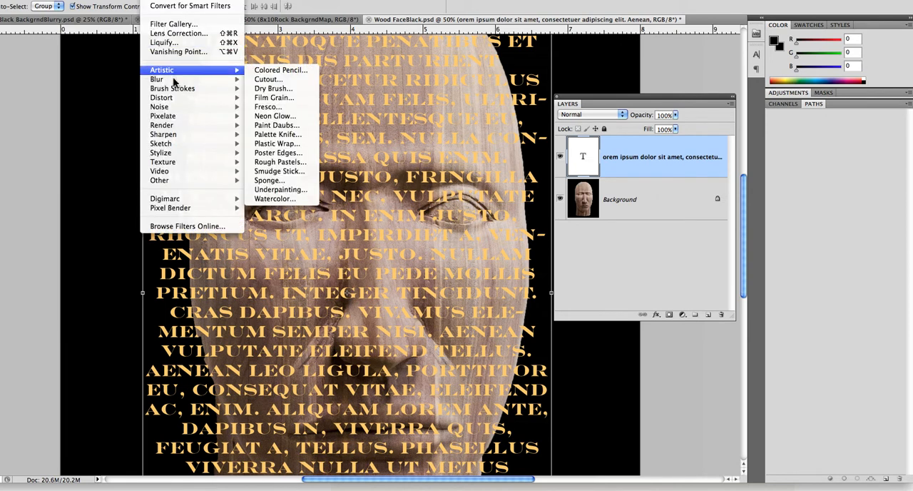
mouse_move(198, 100)
left_click(275, 107)
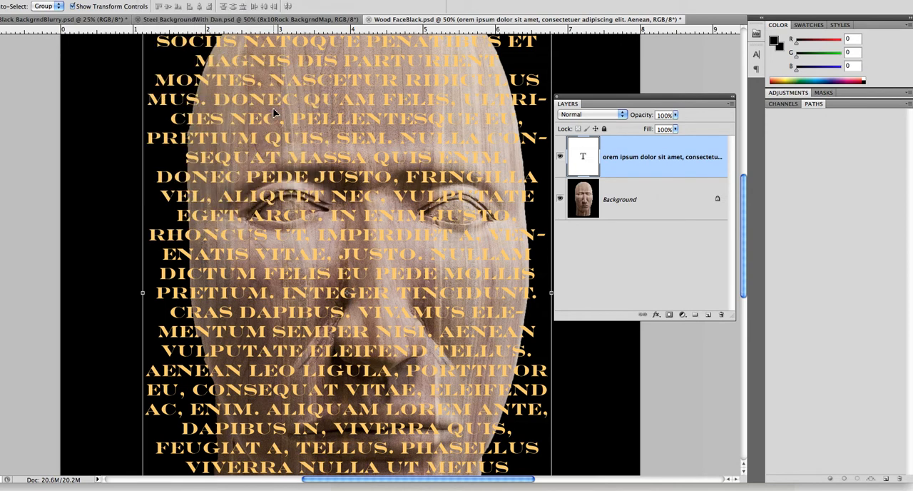
key("Return")
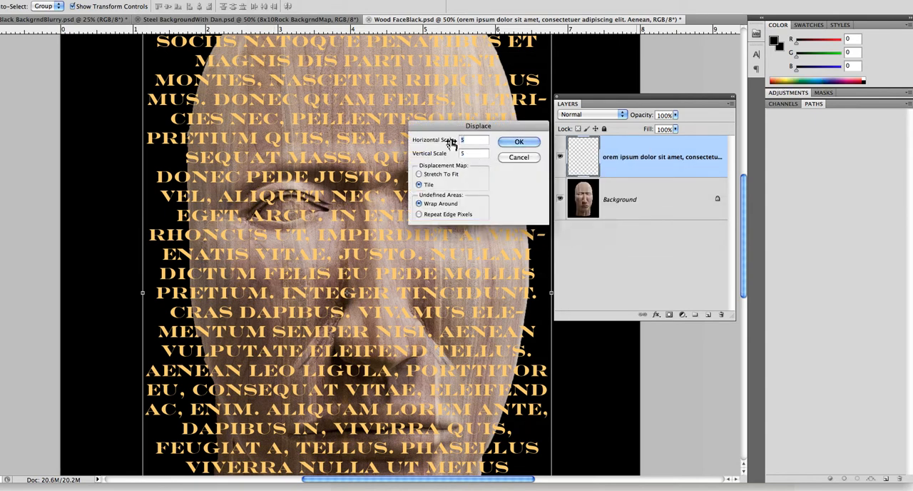
type("20")
key("Tab")
type("20")
left_click(418, 175)
left_click(519, 142)
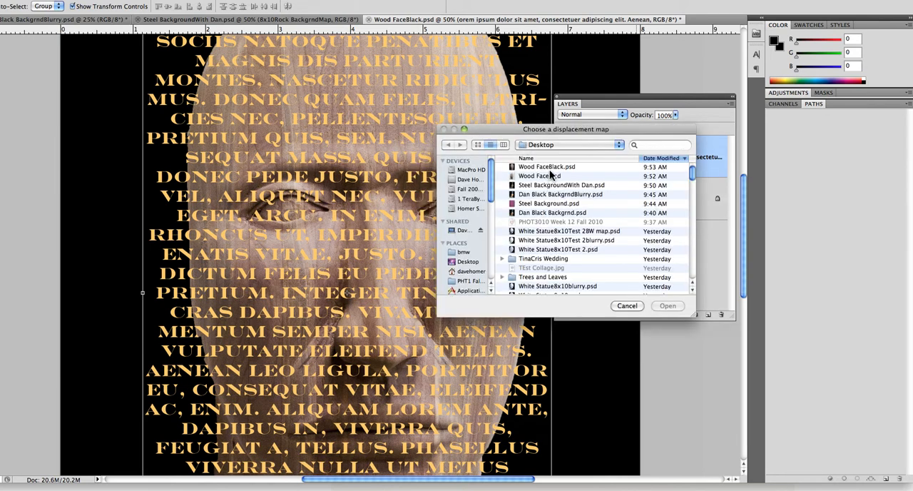
left_click(550, 166)
left_click(662, 305)
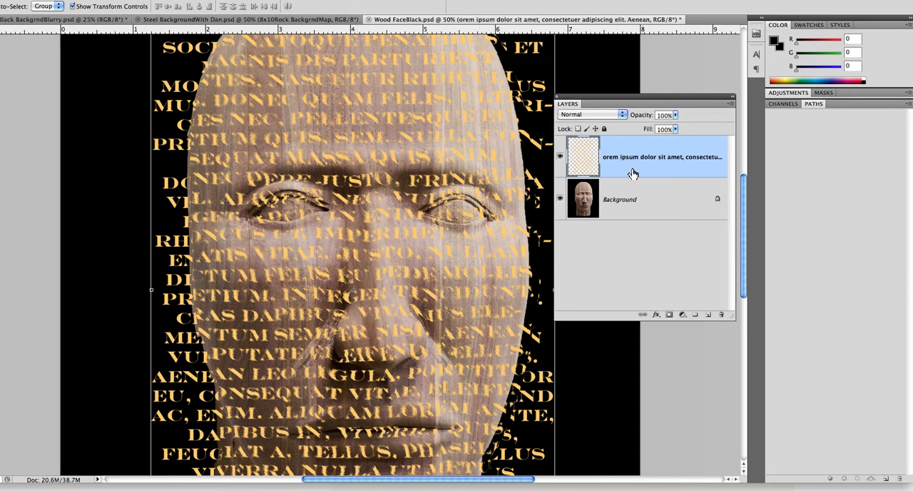
Add a layer mask to the displaced text layer.
left_click(662, 212)
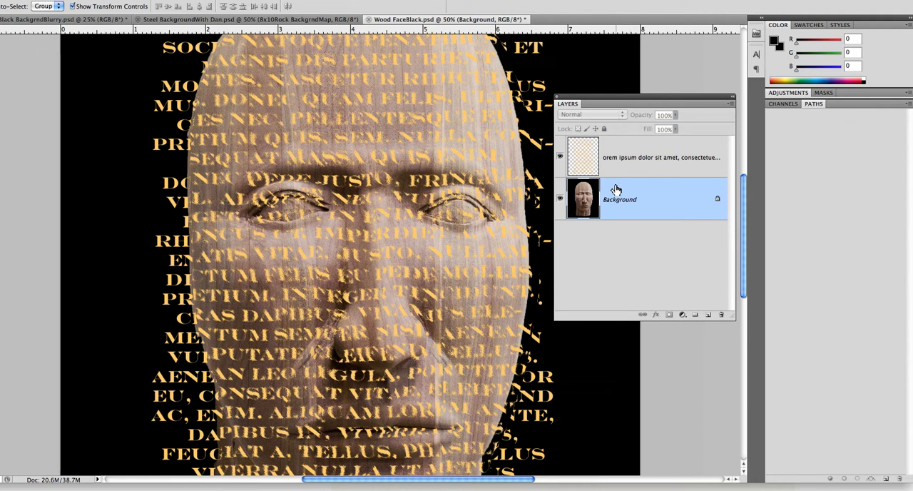
left_click(436, 218, "alt")
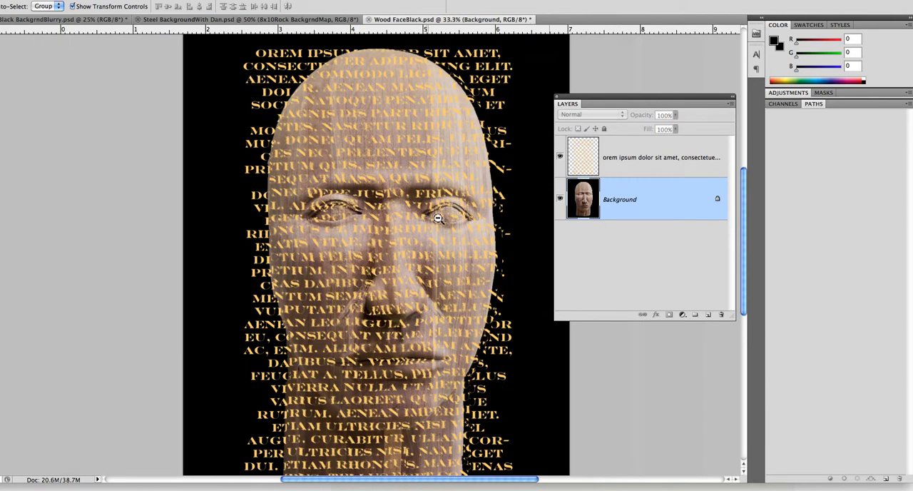
left_click(644, 173)
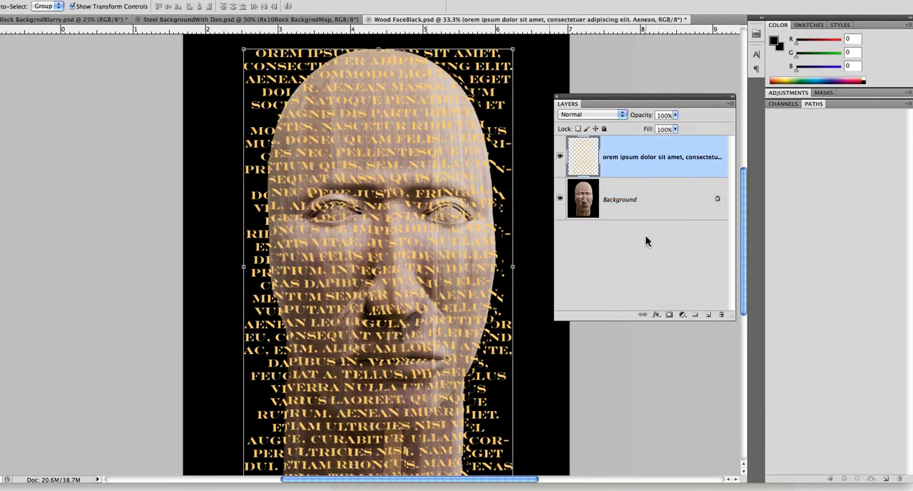
left_click(661, 199)
left_click(633, 170)
left_click(669, 315)
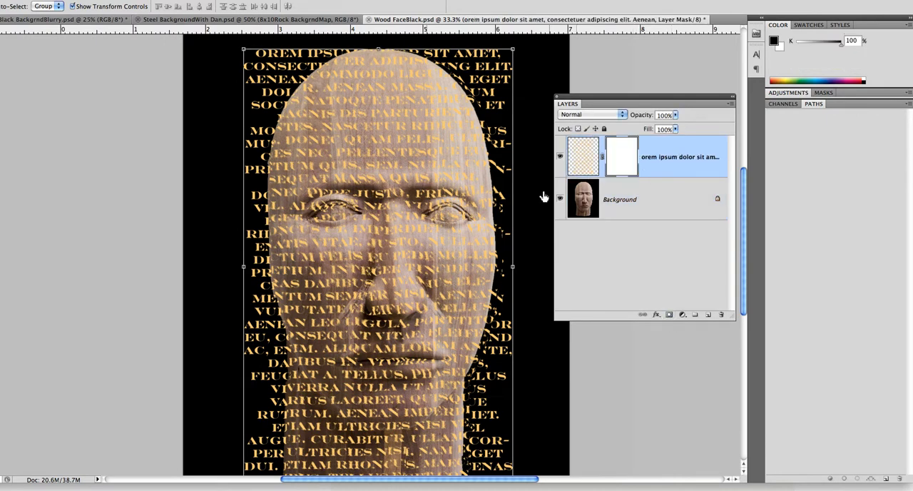
Paint black on the layer mask with an enlarged brush to hide the text outside the head.
key("b")
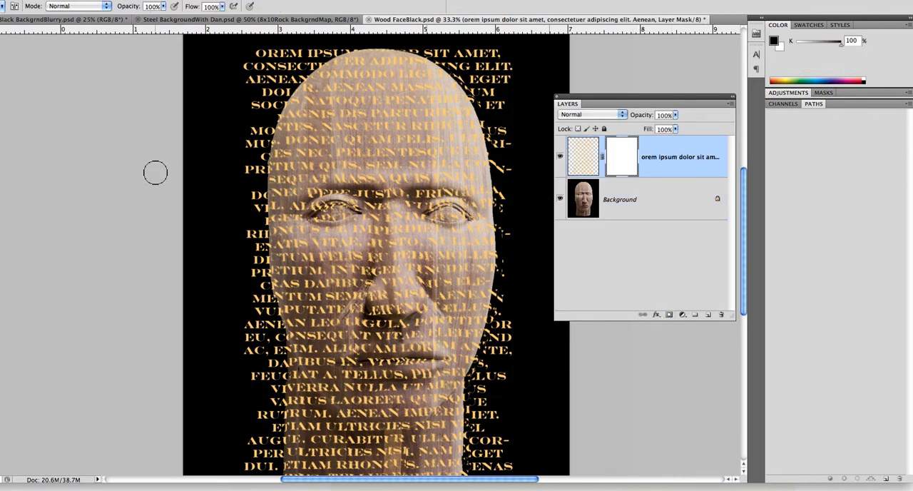
mouse_move(509, 120)
left_mouse_down()
mouse_move(507, 156)
mouse_move(503, 116)
mouse_move(499, 140)
mouse_move(513, 189)
mouse_move(504, 151)
mouse_move(504, 193)
mouse_move(502, 143)
mouse_move(489, 107)
mouse_move(514, 150)
mouse_move(470, 68)
mouse_move(455, 61)
mouse_move(493, 115)
mouse_move(462, 76)
mouse_move(425, 51)
mouse_move(507, 76)
mouse_move(460, 43)
mouse_move(525, 59)
mouse_move(502, 72)
mouse_move(504, 83)
mouse_move(491, 69)
mouse_move(515, 132)
mouse_move(502, 106)
mouse_move(515, 162)
left_mouse_up()
key("bracketright")
key("bracketright")
key("bracketright")
key("bracketright")
key("bracketright")
left_click_drag(443, 43, 372, 25)
mouse_move(282, 57)
left_mouse_down()
mouse_move(322, 41)
mouse_move(258, 59)
mouse_move(243, 89)
mouse_move(289, 70)
mouse_move(264, 91)
mouse_move(228, 159)
mouse_move(286, 61)
mouse_move(242, 155)
left_mouse_up()
mouse_move(236, 197)
left_mouse_down()
mouse_move(235, 224)
mouse_move(244, 204)
mouse_move(241, 271)
mouse_move(256, 350)
mouse_move(242, 353)
mouse_move(242, 428)
mouse_move(265, 365)
mouse_move(261, 316)
mouse_move(249, 428)
mouse_move(259, 475)
left_mouse_up()
mouse_move(254, 207)
left_mouse_down()
mouse_move(240, 264)
mouse_move(265, 349)
left_mouse_up()
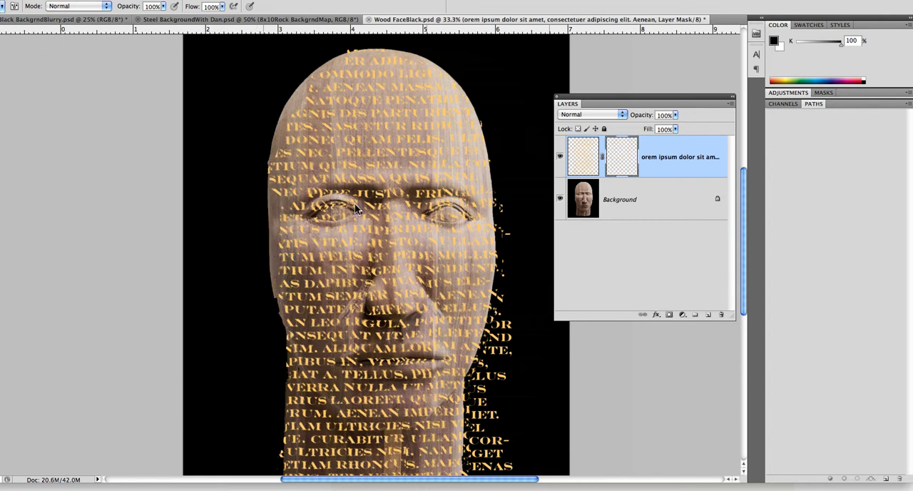
Lower the text layer's opacity to 61%.
scroll(325, 202, "right", 5)
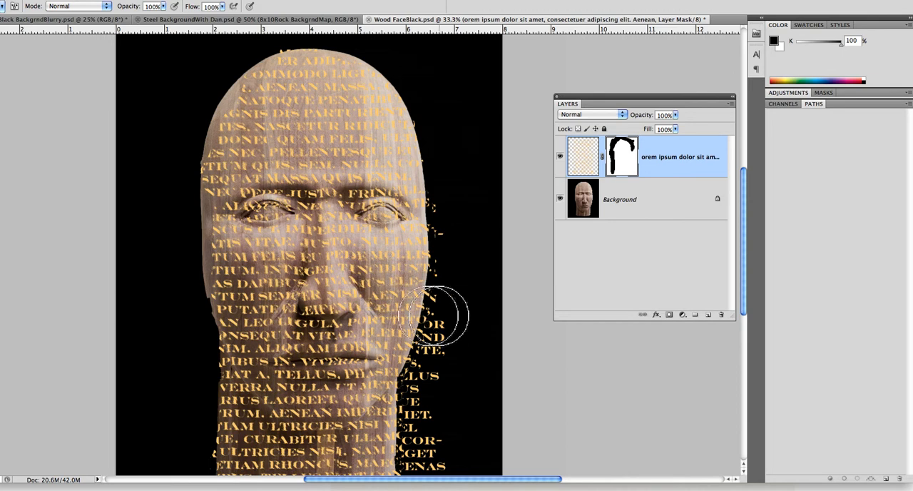
left_click_drag(645, 119, 640, 121)
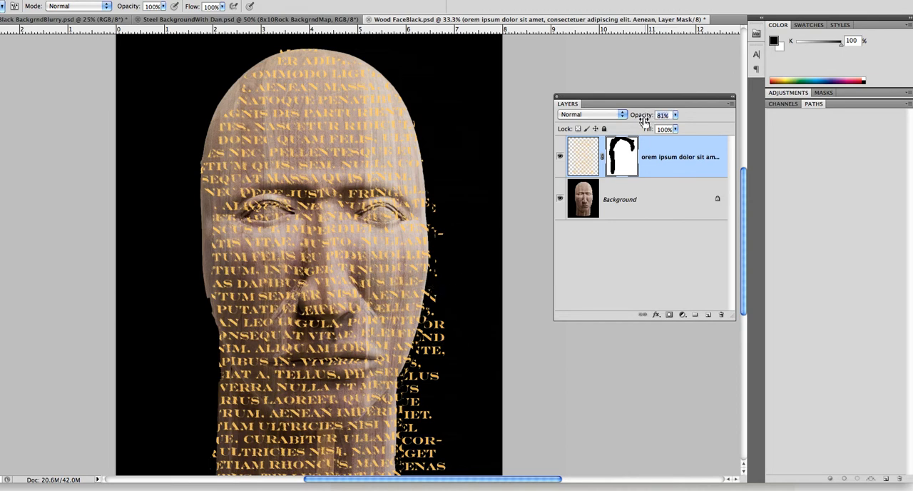
left_click_drag(647, 121, 639, 121)
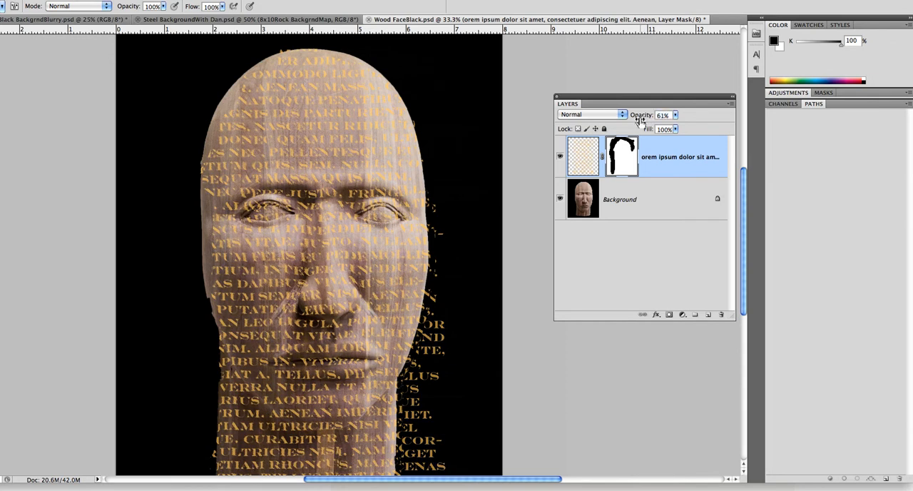